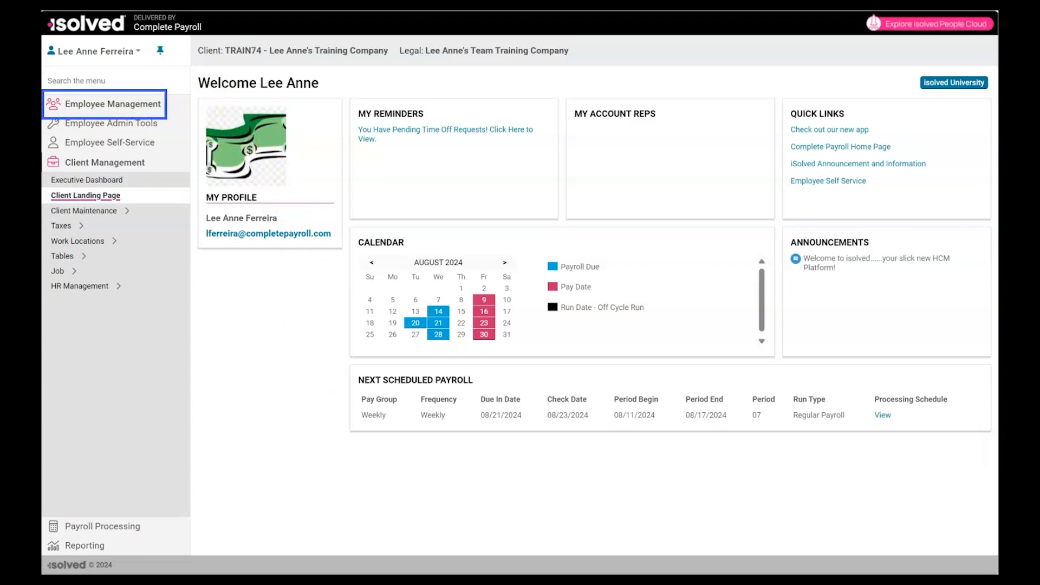
# Expand Employee Management in the left navigation menu to show Quick Hire and related options.
pyautogui.click(113, 104)
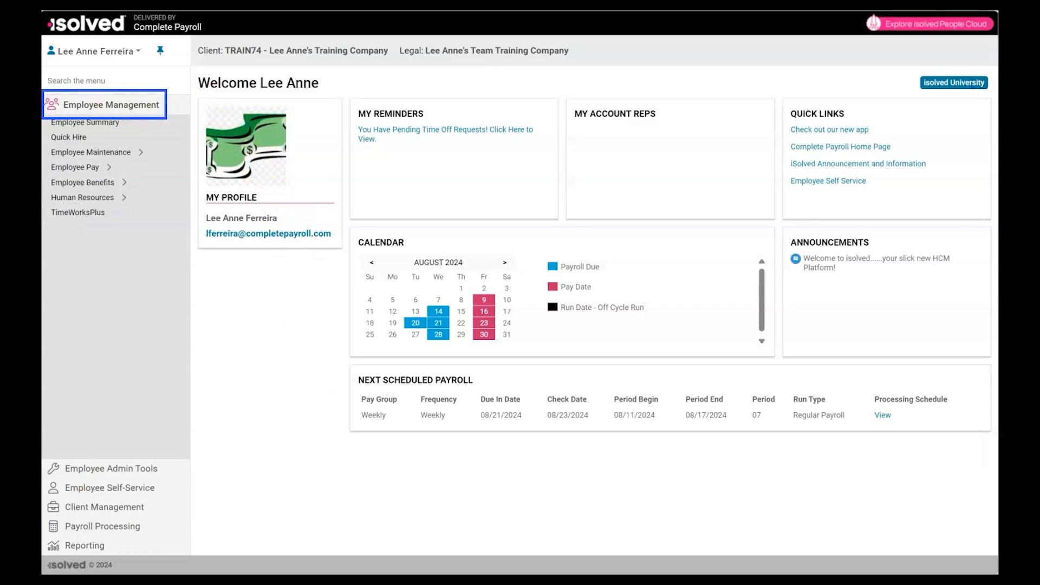
# Start a Quick Hire, keeping the training legal company and Active status.
pyautogui.click(68, 137)
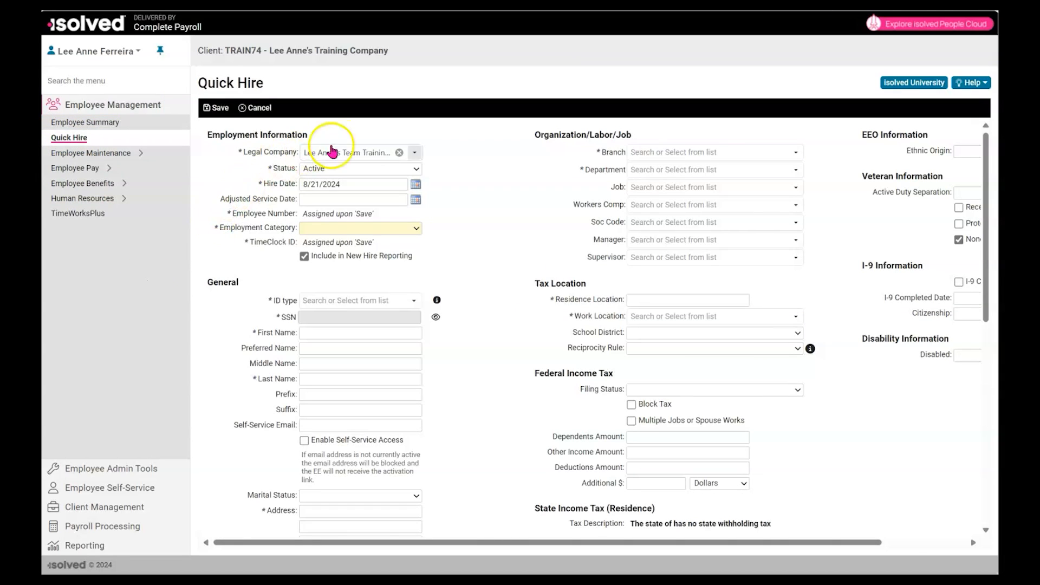
pyautogui.click(413, 154)
pyautogui.click(411, 155)
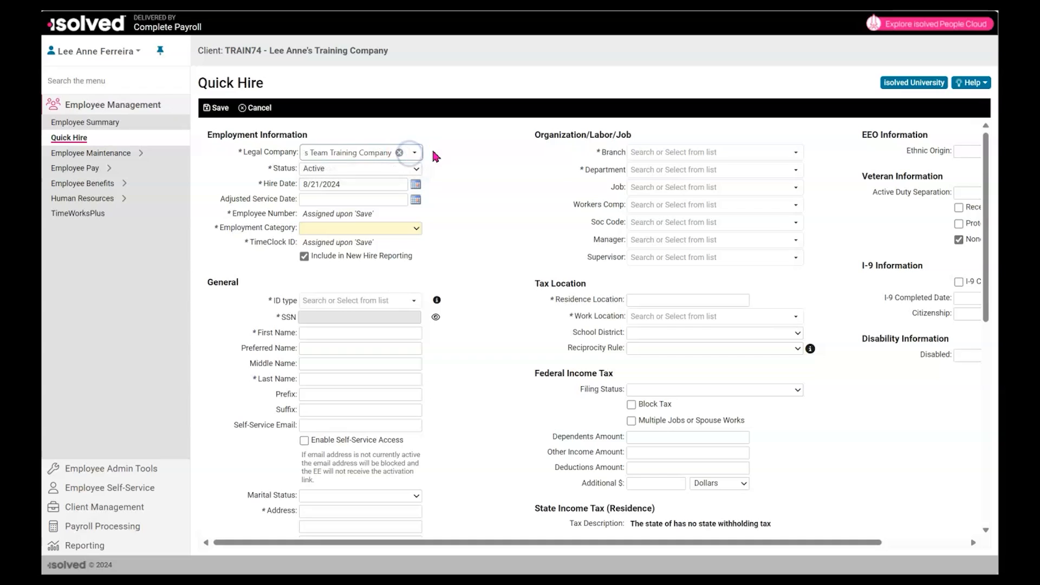
pyautogui.click(416, 172)
pyautogui.click(417, 172)
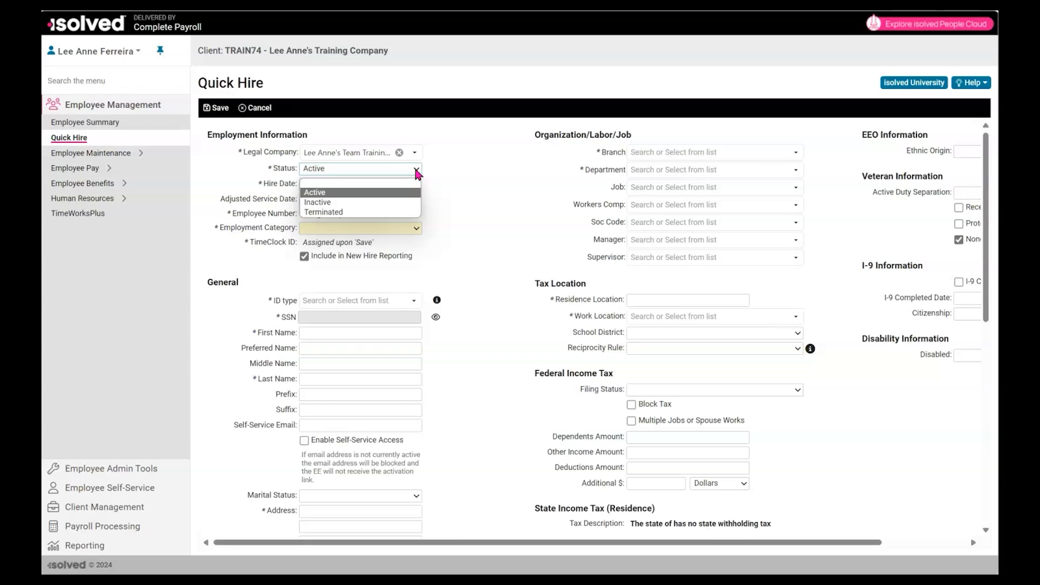
pyautogui.click(417, 169)
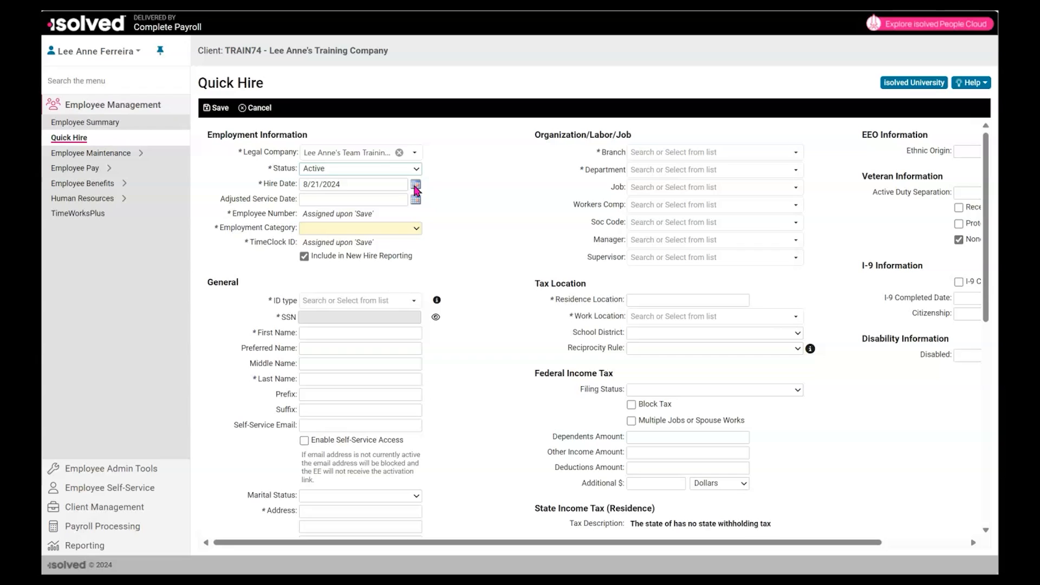
# Keep hire date 8/21/2024 and set Employment Category to Full Time.
pyautogui.click(416, 187)
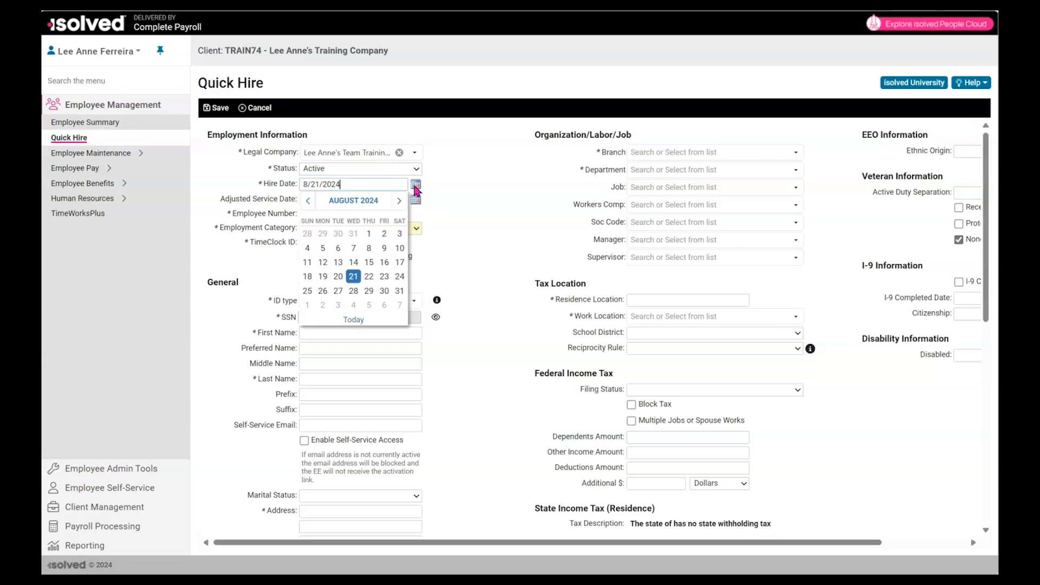
pyautogui.click(414, 185)
pyautogui.click(414, 185)
pyautogui.click(449, 182)
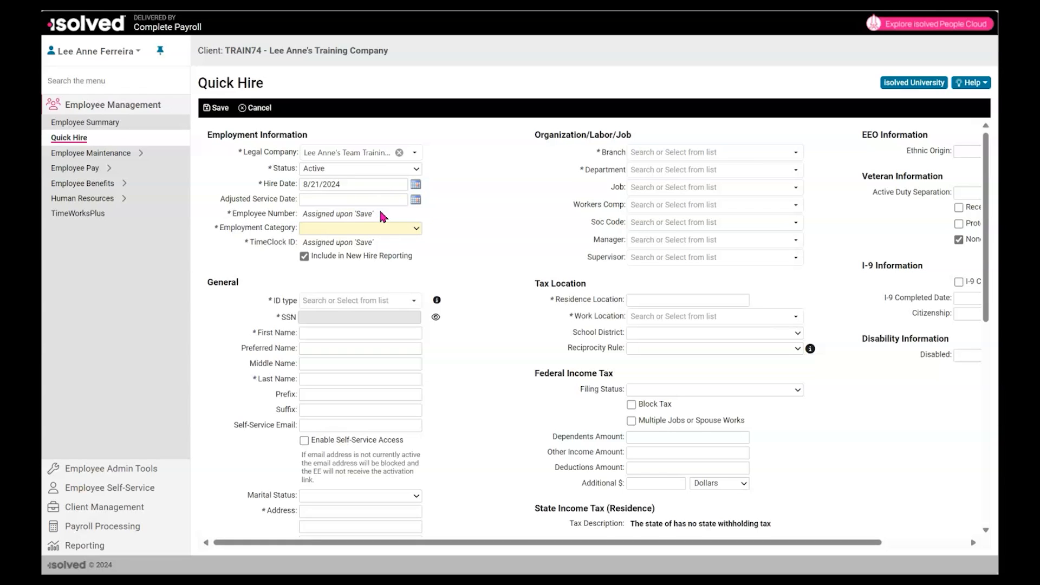
pyautogui.click(415, 231)
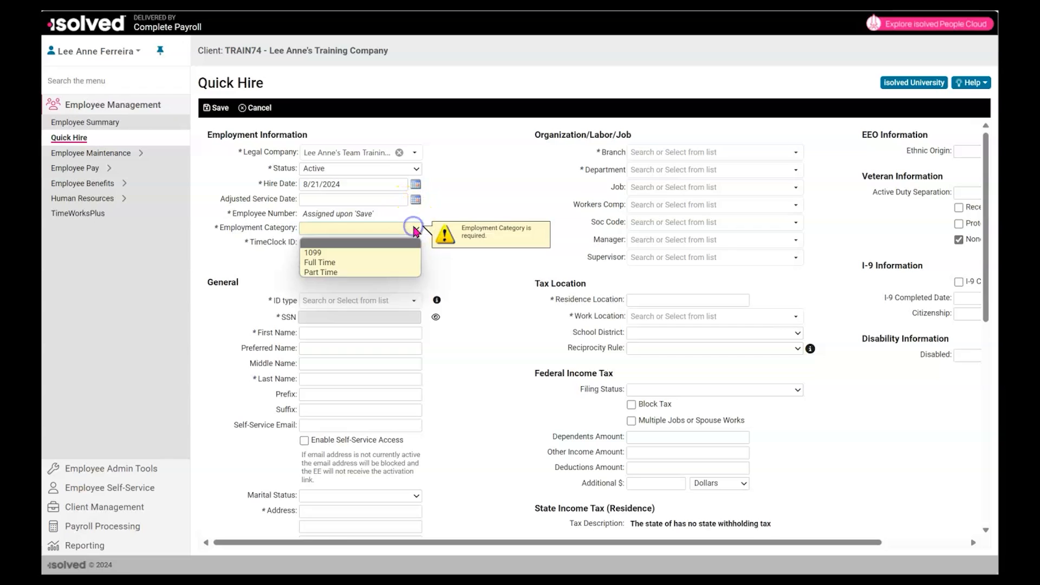
pyautogui.click(342, 262)
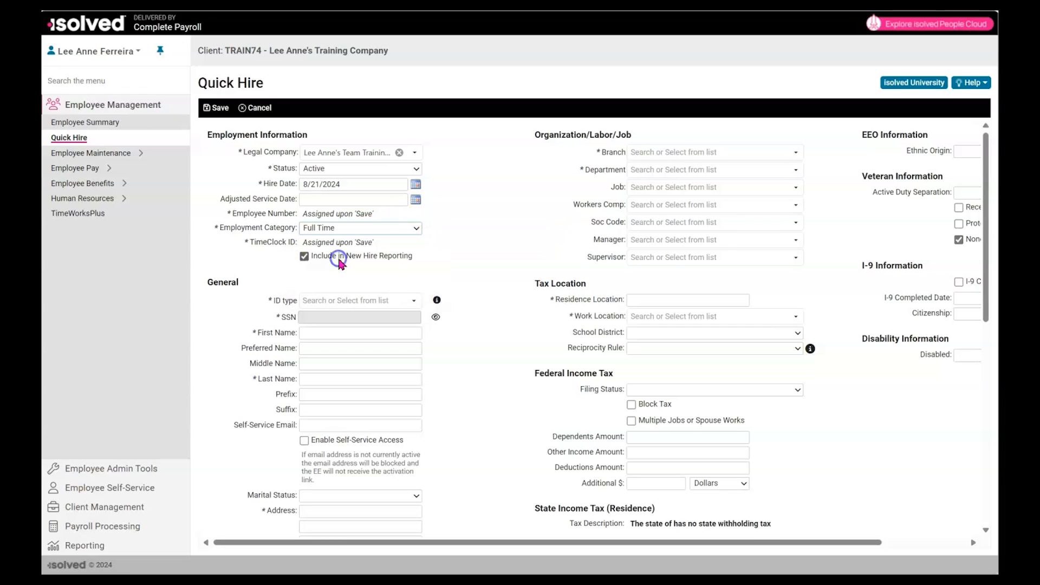
pyautogui.click(455, 286)
pyautogui.click(406, 300)
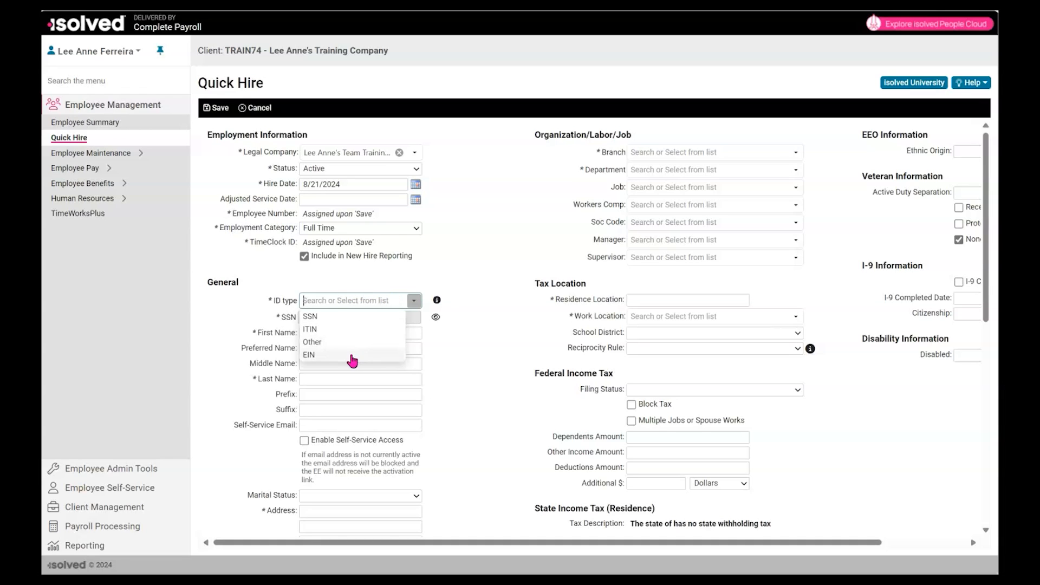
# Choose SSN as ID type, enter the employee's first and last name, and enable self-service access.
pyautogui.click(358, 321)
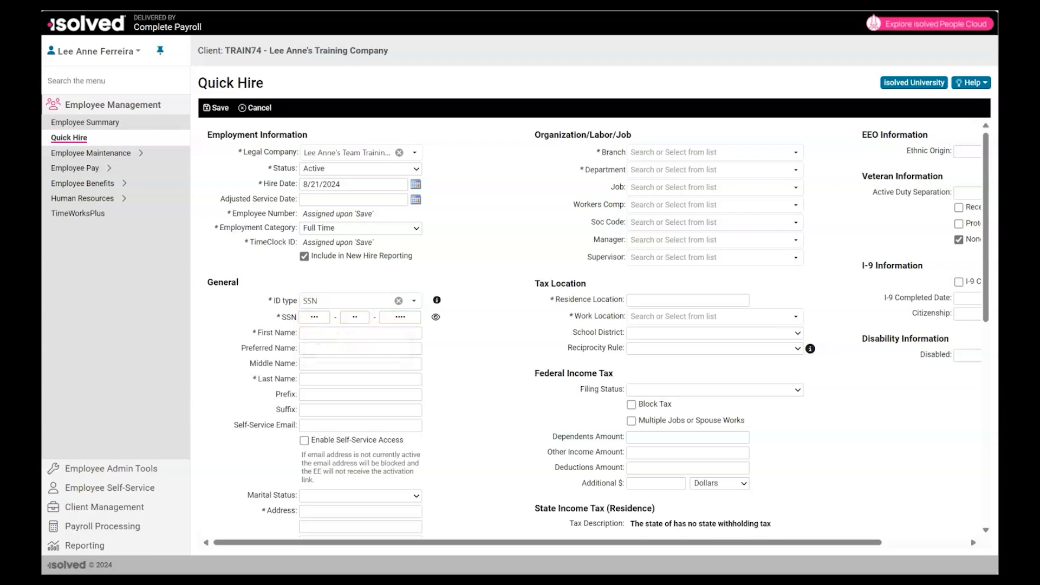
pyautogui.click(335, 331)
pyautogui.write('Brian')
pyautogui.press('Tab')
pyautogui.press('Tab')
pyautogui.press('Tab')
pyautogui.write('Smith')
pyautogui.press('Tab')
pyautogui.press('Tab')
pyautogui.press('Tab')
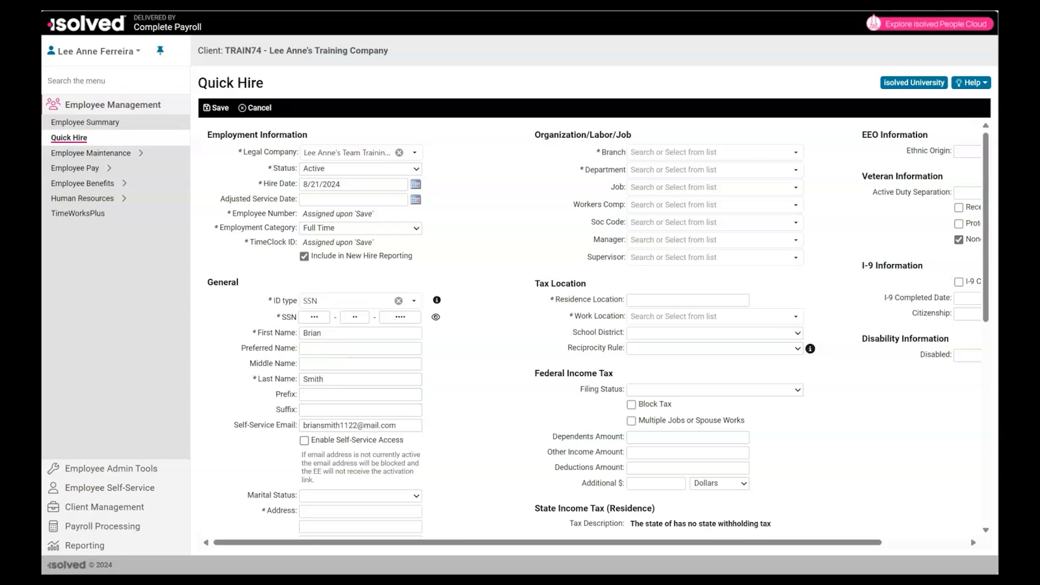
pyautogui.click(305, 440)
# Enter the employee's street address and zip code, pick the matching city, and enter the birth date.
pyautogui.scroll(-4, 307, 450)
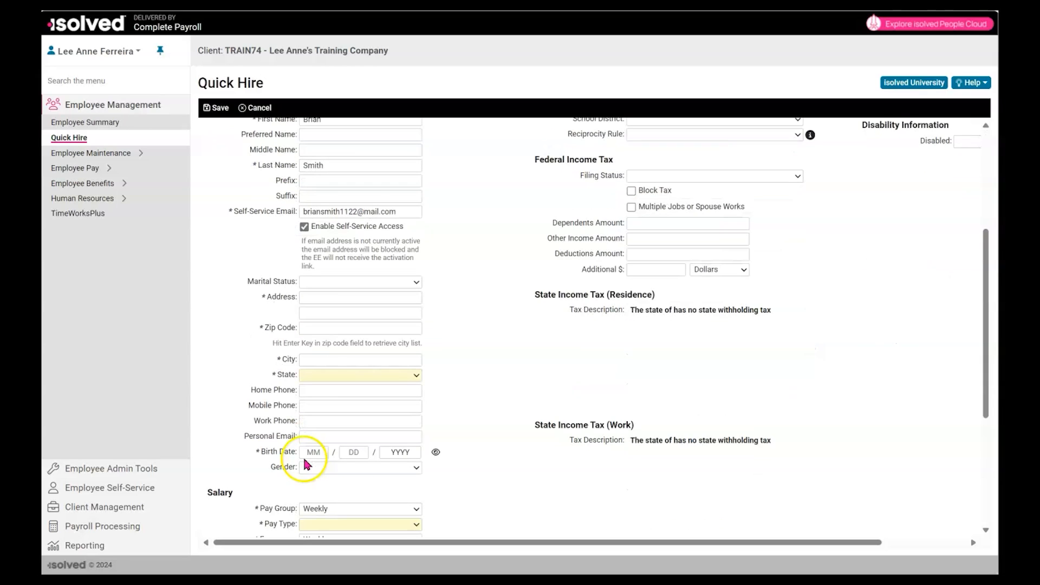
pyautogui.click(415, 283)
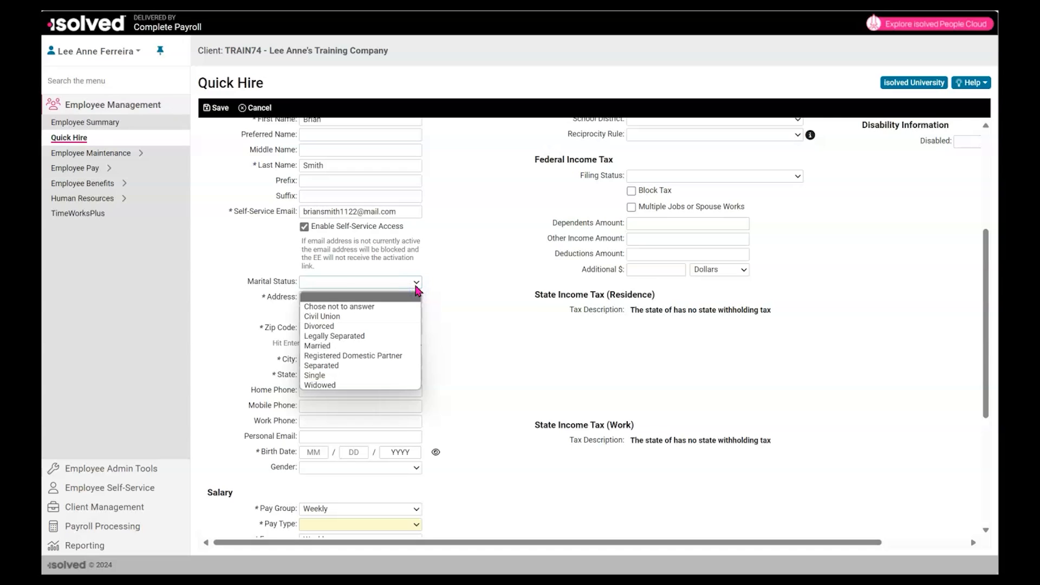
pyautogui.click(336, 297)
pyautogui.click(337, 296)
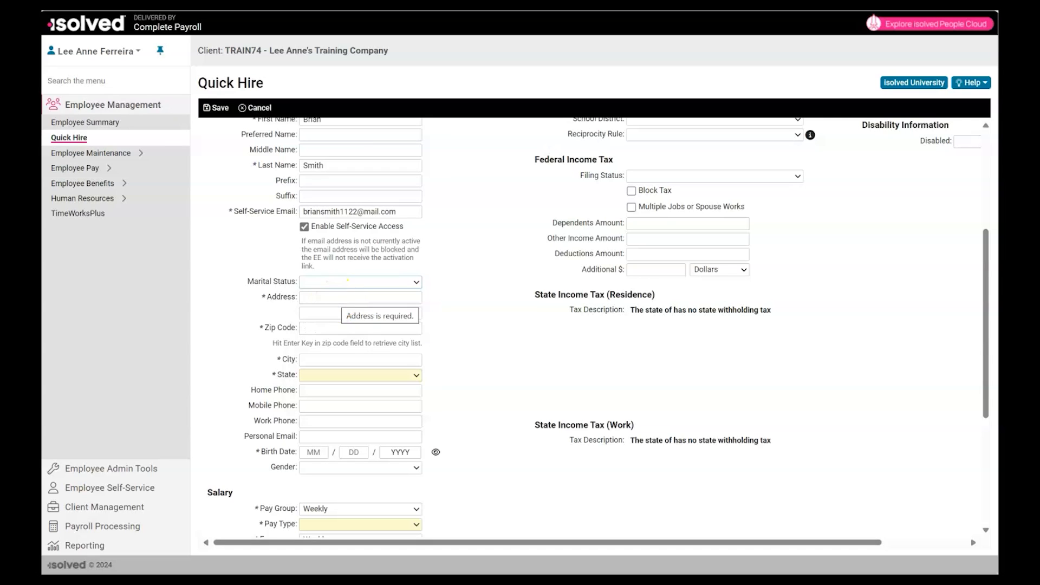
pyautogui.write('21 Main Street')
pyautogui.click(326, 332)
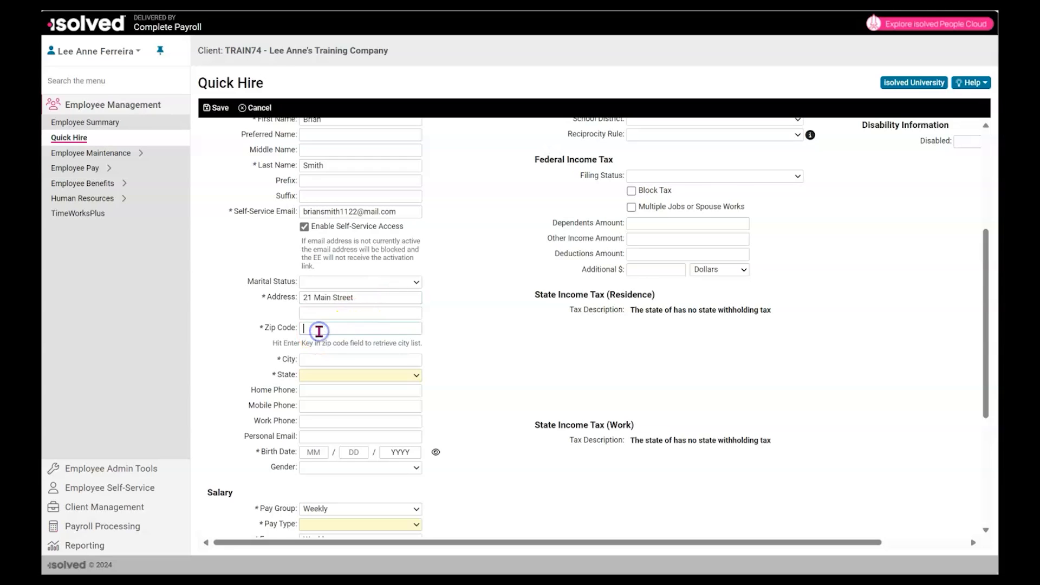
pyautogui.write('14530')
pyautogui.press('Return')
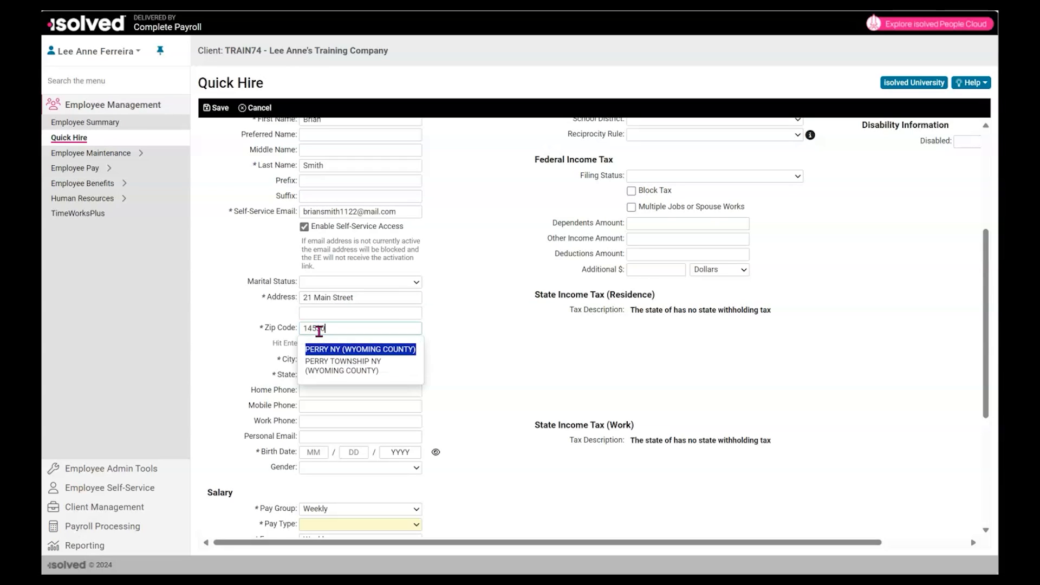
pyautogui.click(406, 350)
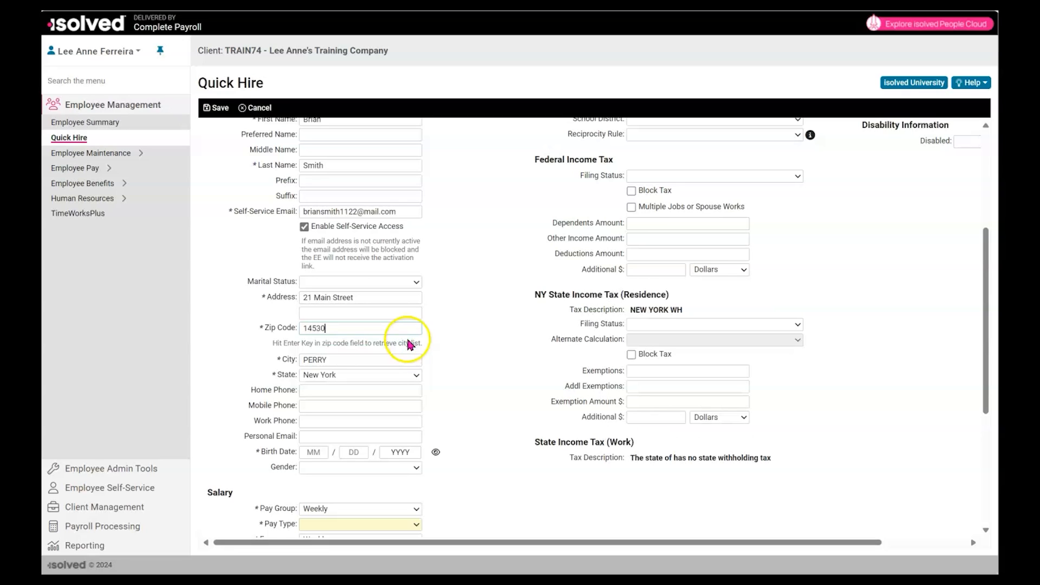
pyautogui.click(310, 452)
pyautogui.write('11')
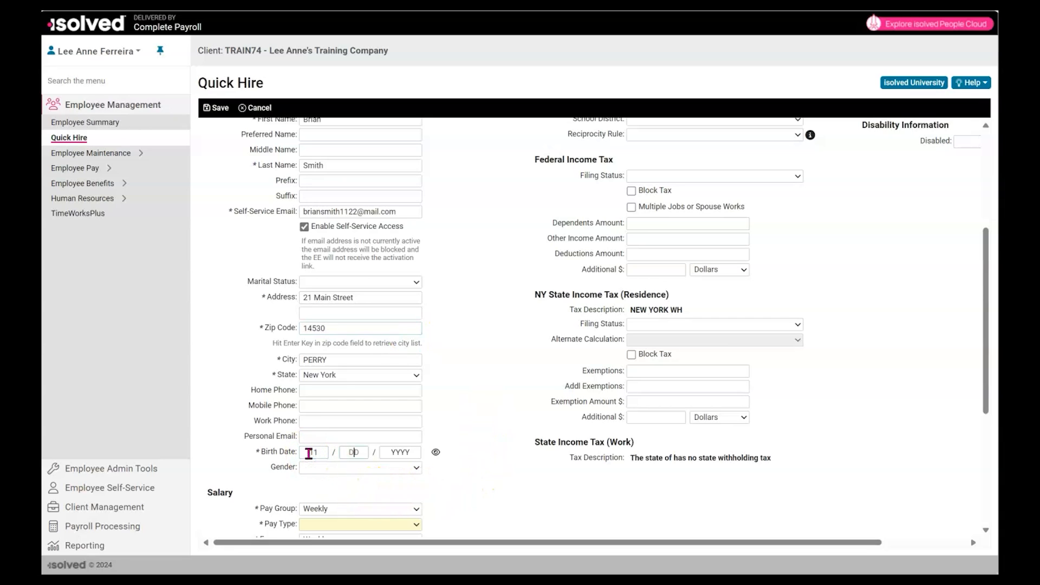
pyautogui.write('251990')
# Set gender to Male and keep Weekly as the pay group.
pyautogui.scroll(-2, 494, 481)
pyautogui.click(360, 361)
pyautogui.click(350, 394)
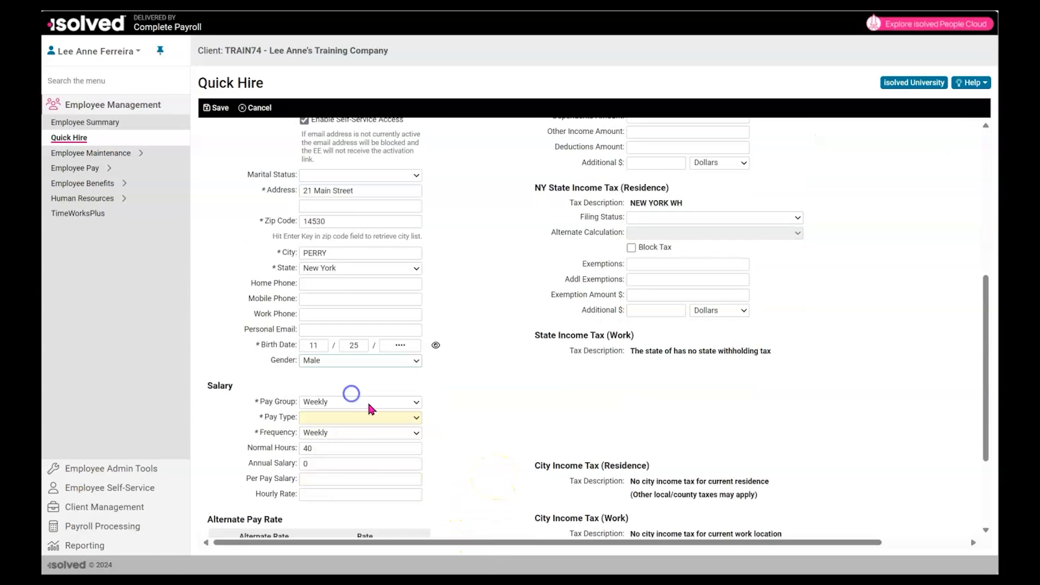
pyautogui.scroll(-1, 488, 399)
pyautogui.scroll(-1, 490, 404)
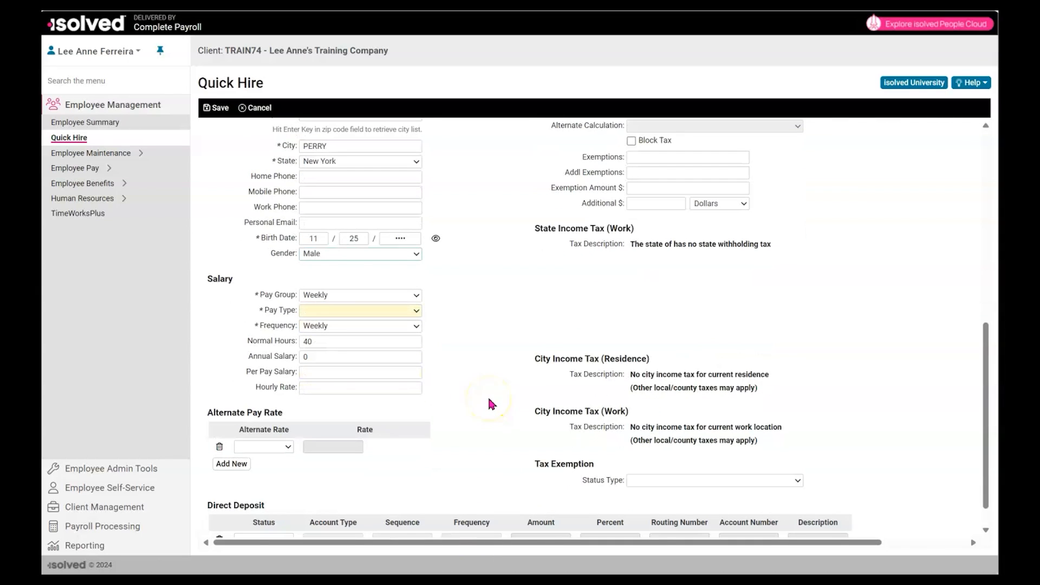
pyautogui.click(420, 296)
pyautogui.click(419, 297)
pyautogui.click(461, 303)
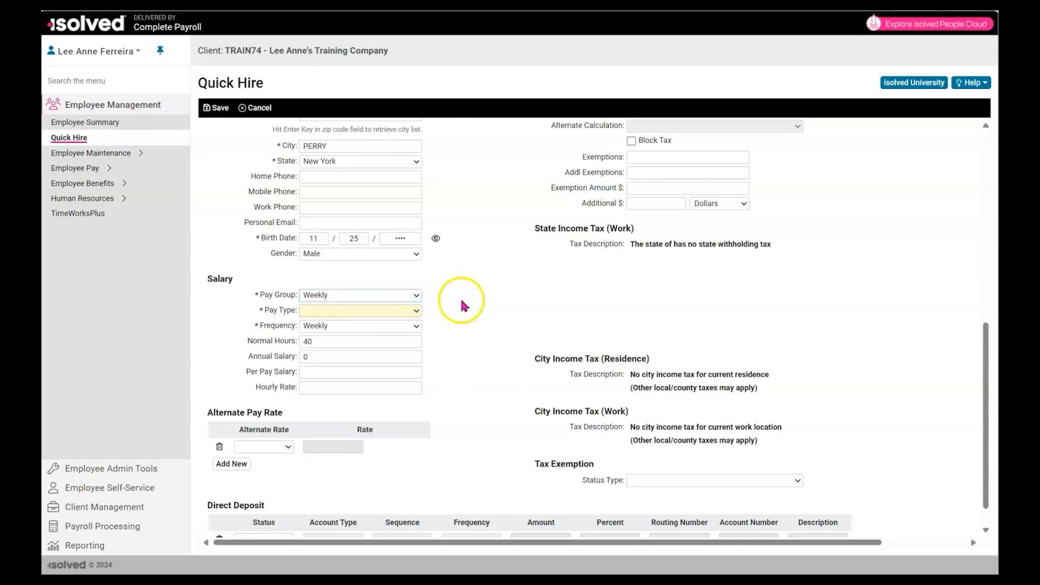
# Make the employee Hourly at a rate of 21.
pyautogui.click(415, 312)
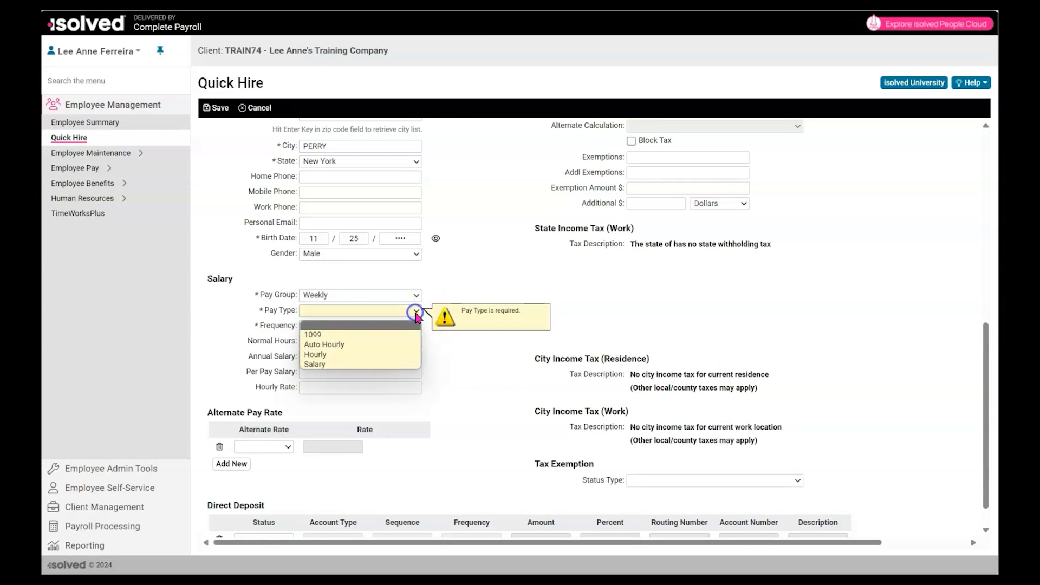
pyautogui.click(339, 354)
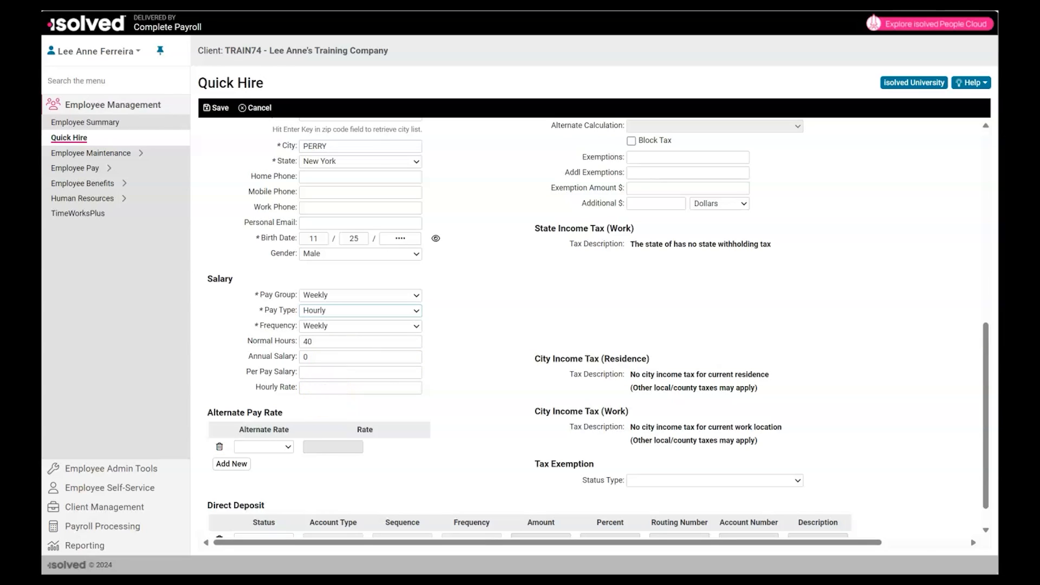
pyautogui.click(322, 388)
pyautogui.write('21')
pyautogui.click(318, 370)
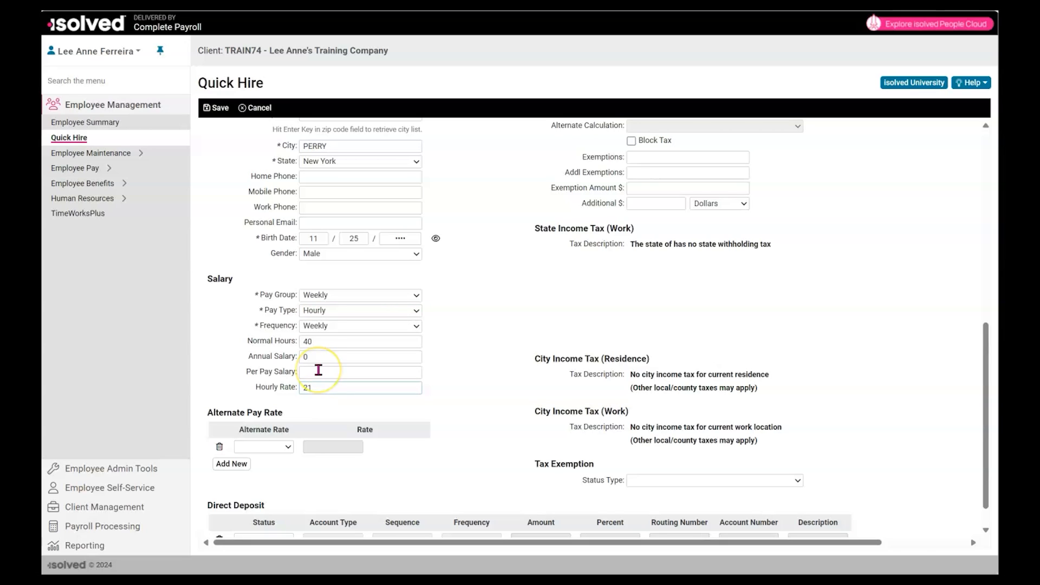
pyautogui.click(515, 403)
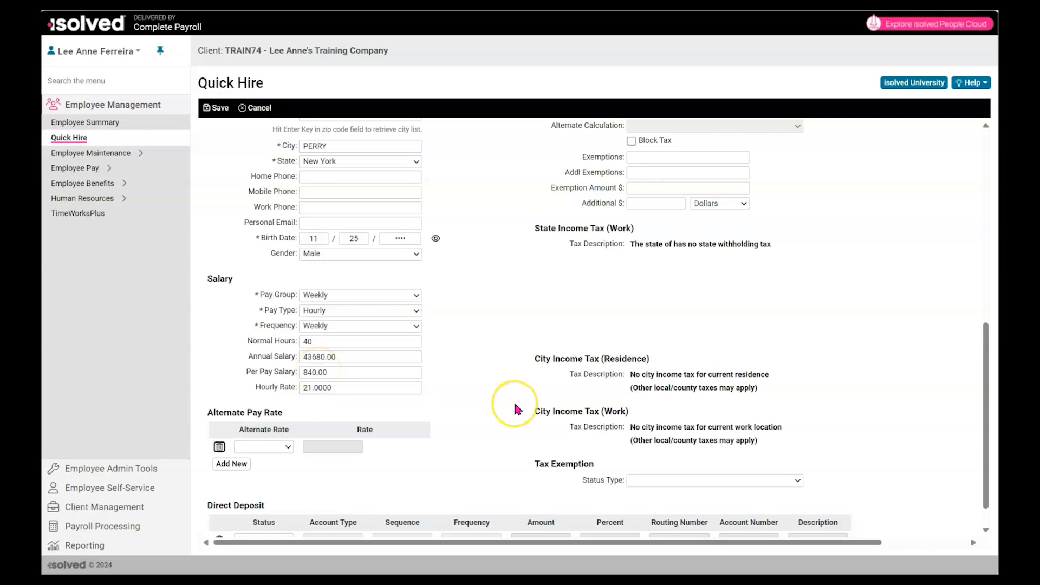
pyautogui.click(509, 404)
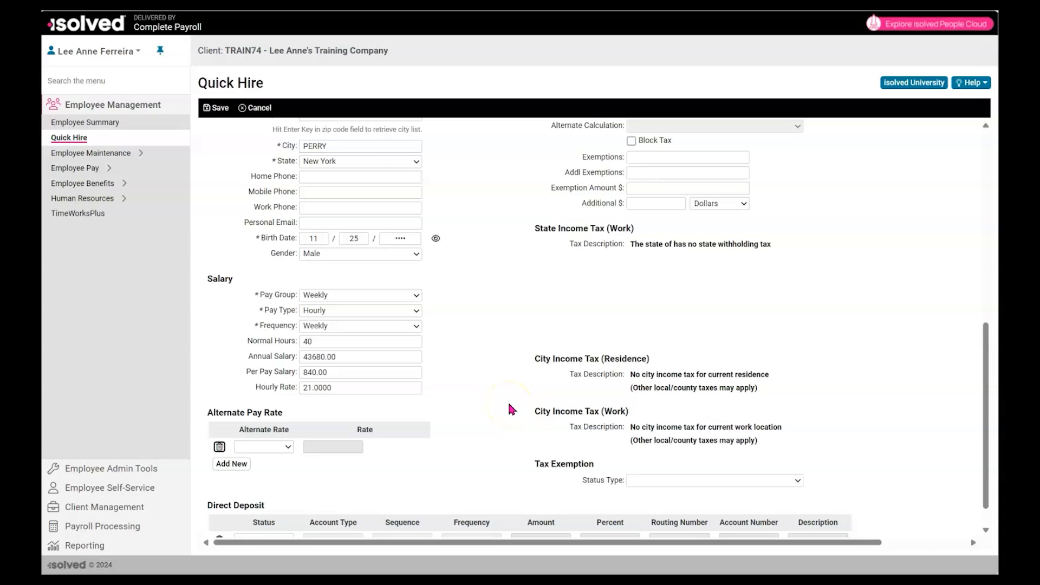
# Add alternate pay Rate 2 at 23.
pyautogui.click(289, 447)
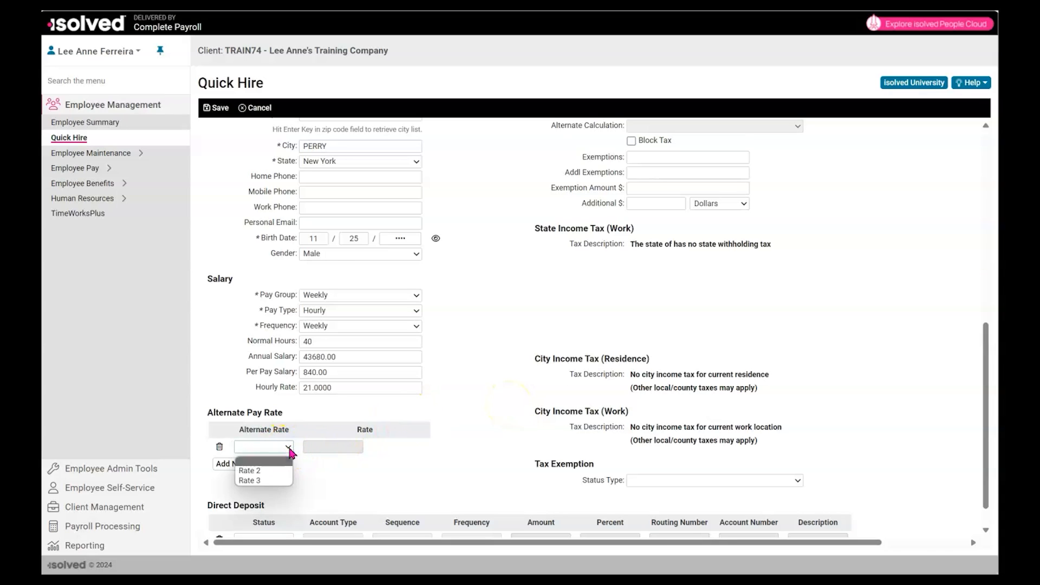
pyautogui.click(267, 471)
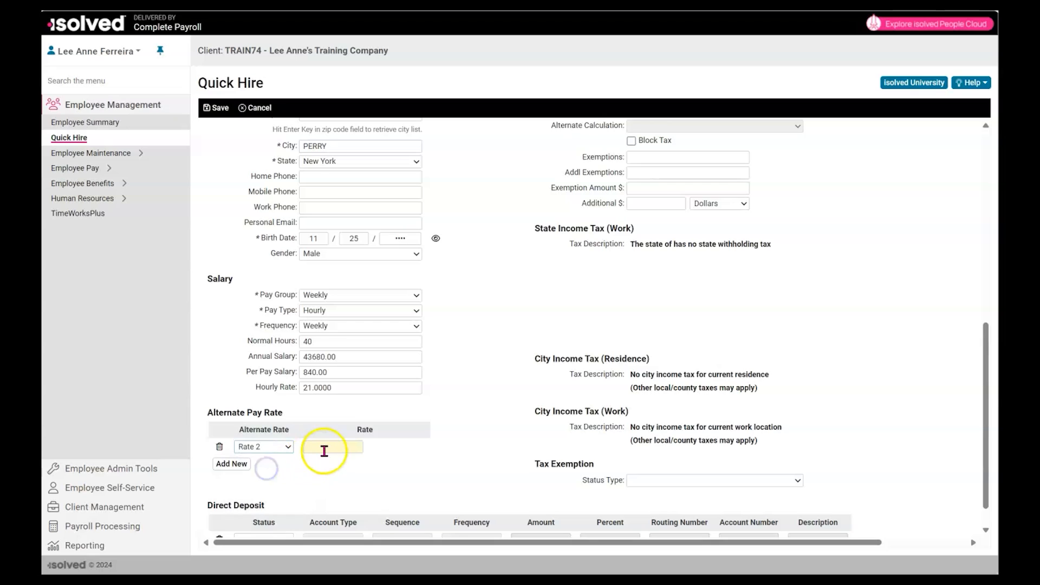
pyautogui.click(324, 449)
pyautogui.write('23')
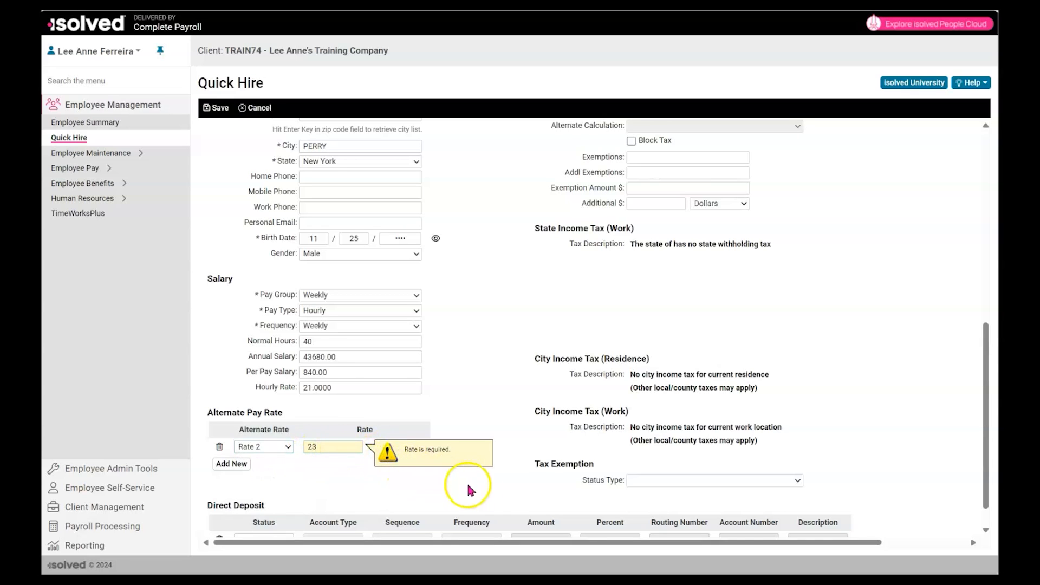
pyautogui.press('Tab')
pyautogui.scroll(-1, 526, 473)
pyautogui.scroll(-1, 524, 472)
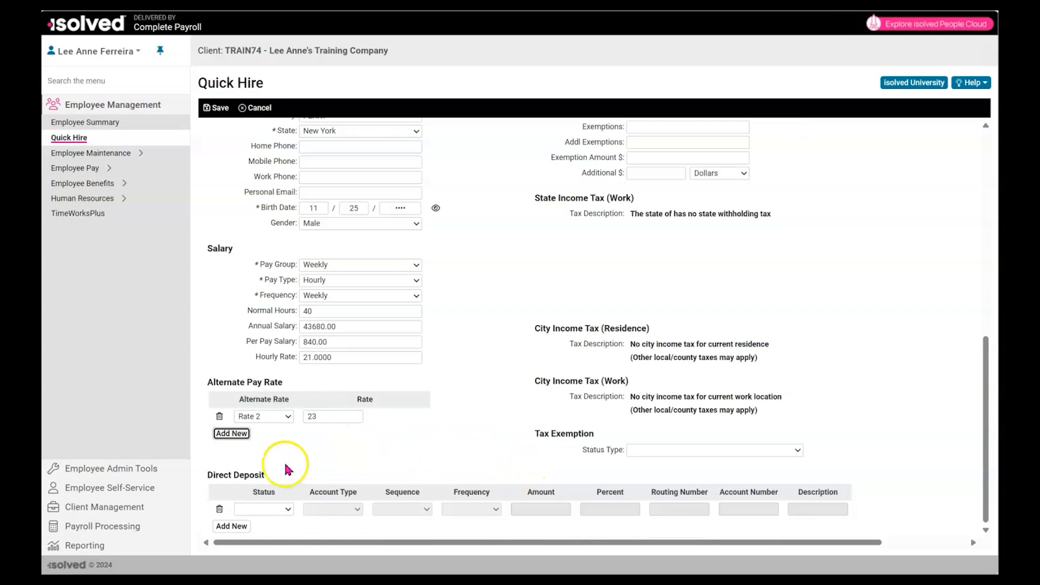
# Add an Active Checking direct deposit for Remaining Net pay and enter the bank account number.
pyautogui.click(258, 509)
pyautogui.click(273, 537)
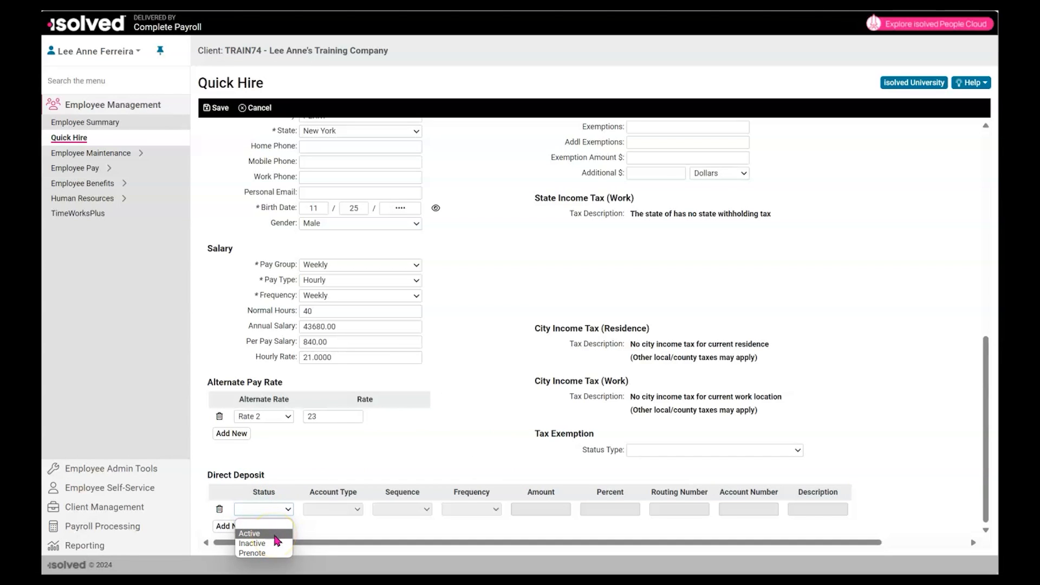
pyautogui.click(276, 538)
pyautogui.click(356, 510)
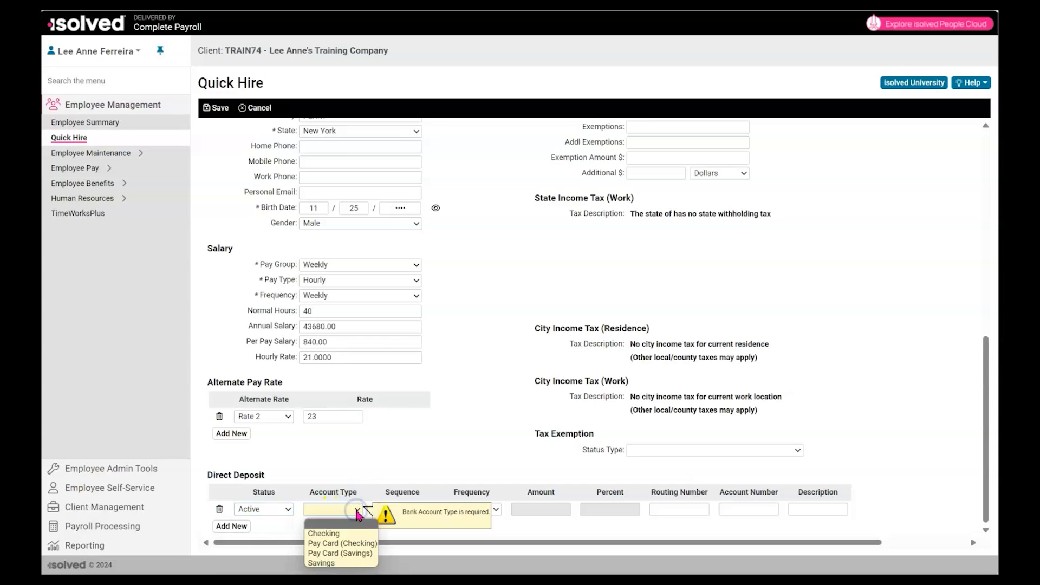
pyautogui.click(324, 534)
pyautogui.click(428, 510)
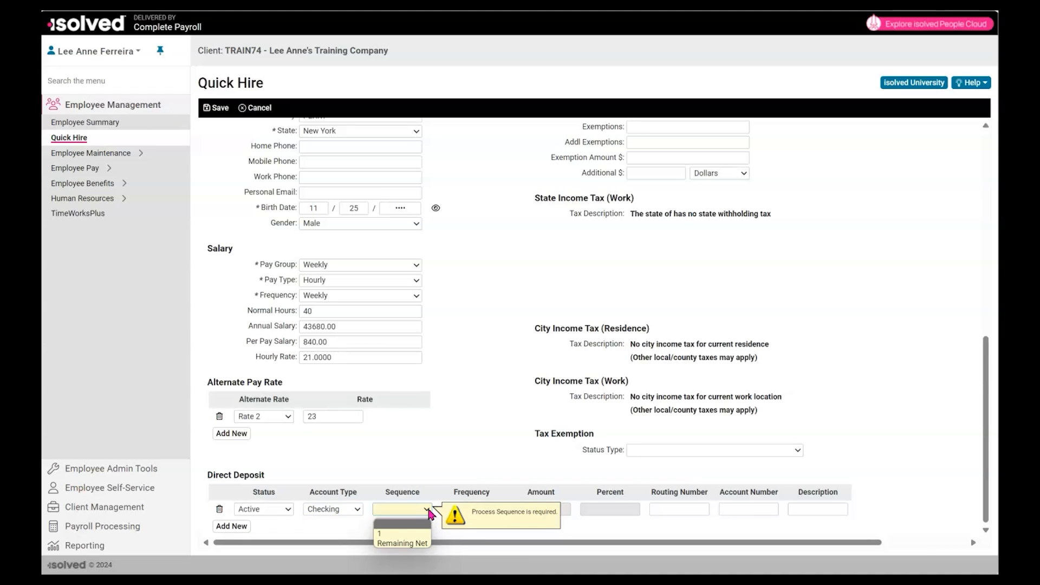
pyautogui.click(417, 542)
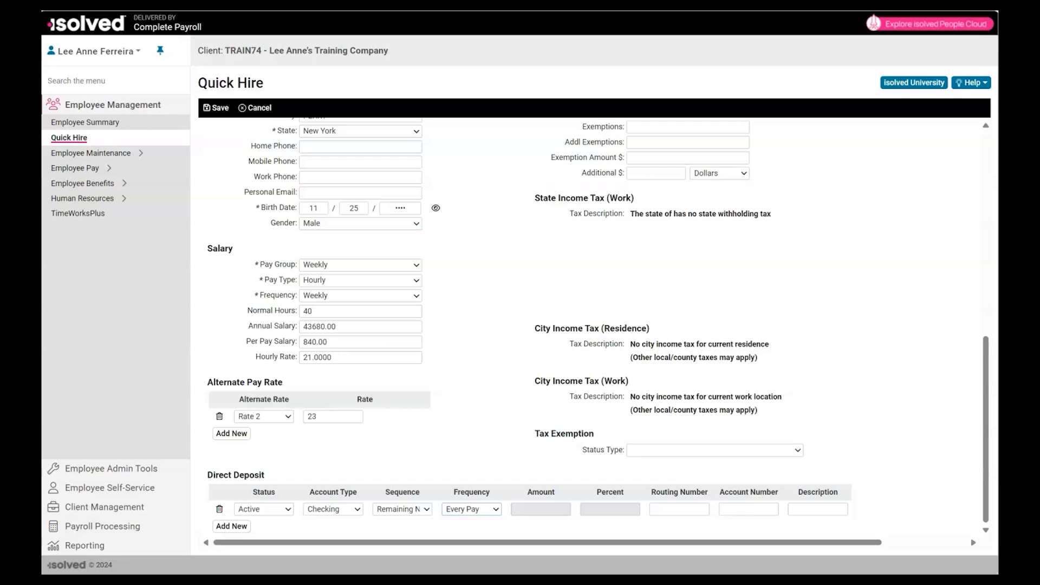
pyautogui.click(736, 510)
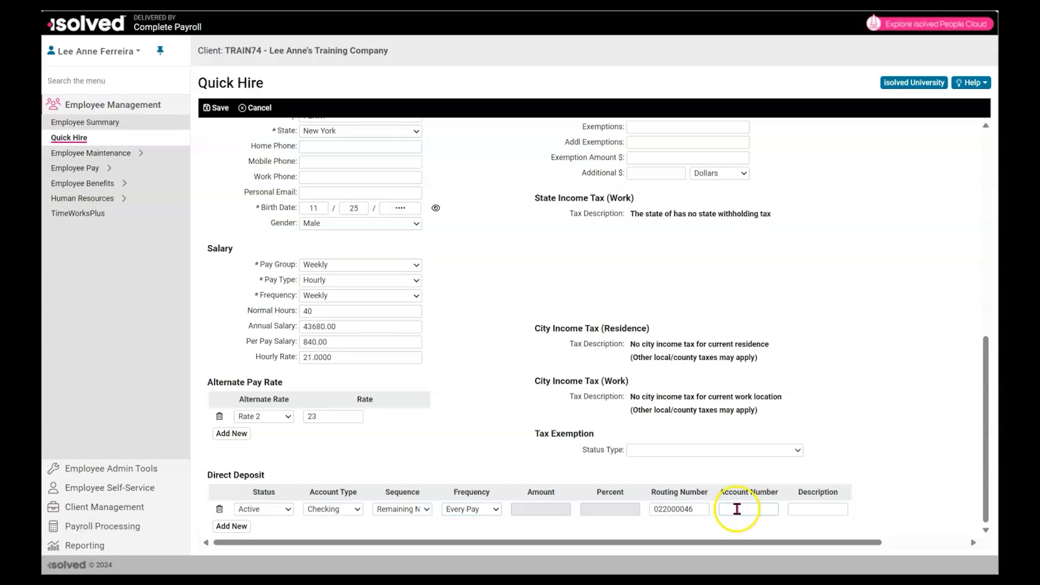
pyautogui.write('982349615')
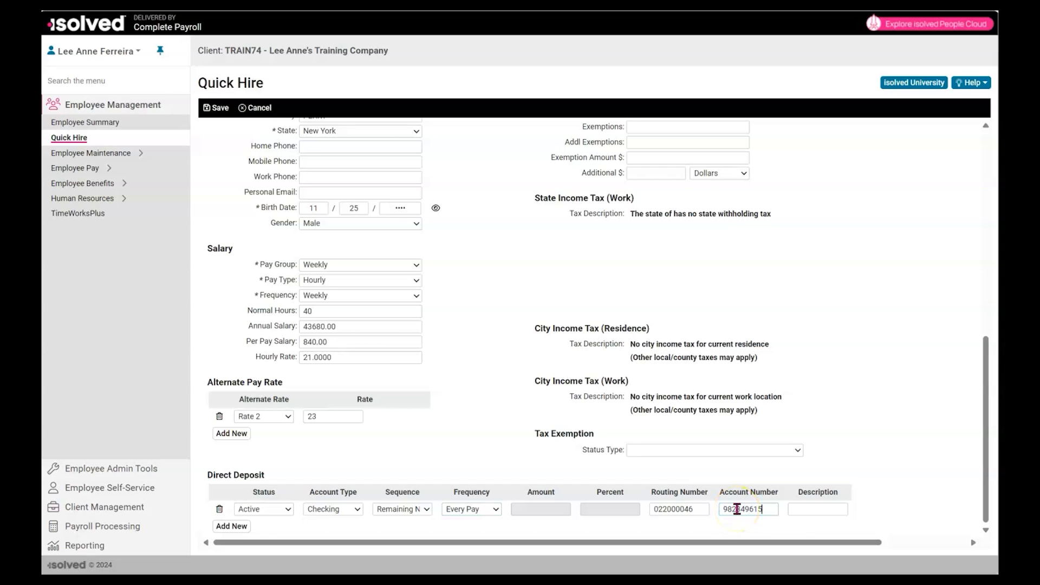
pyautogui.moveTo(986, 461); pyautogui.dragTo(986, 259)
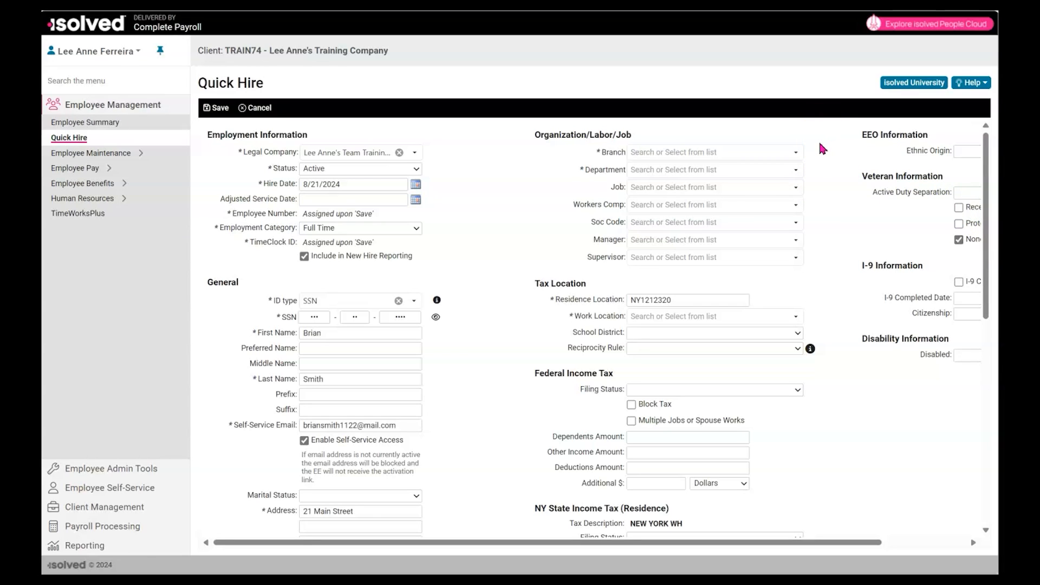
# Assign branch BM - Buffalo Main, department CS - Customer Service, job CSR, and workers comp 8810.
pyautogui.click(795, 152)
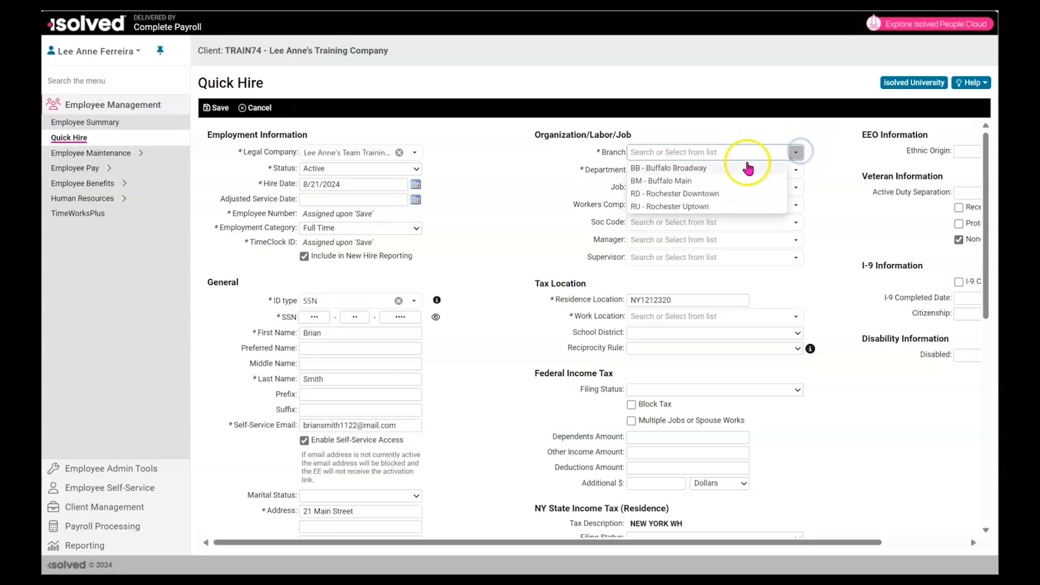
pyautogui.click(707, 180)
pyautogui.click(799, 171)
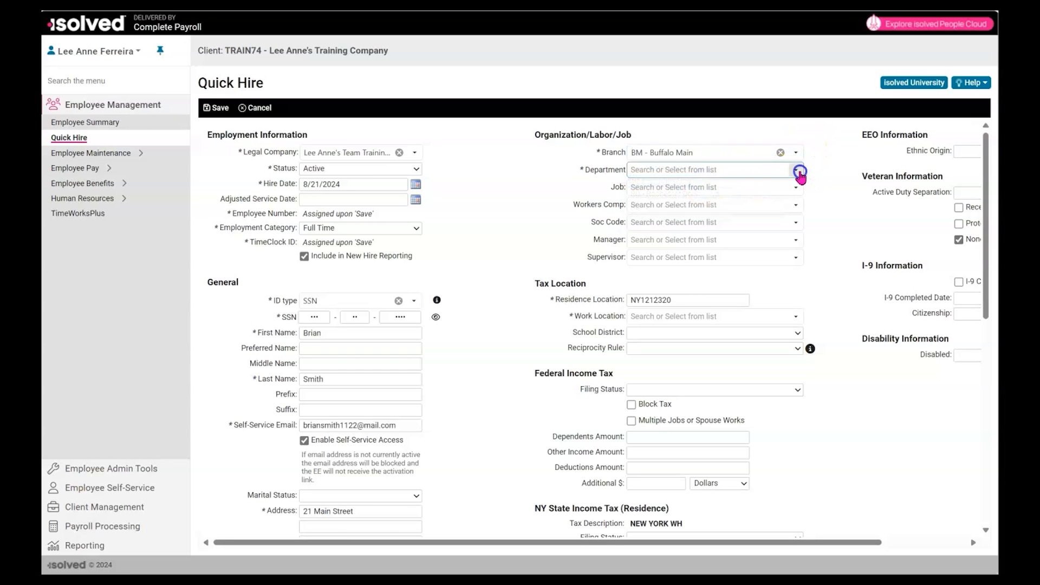
pyautogui.click(770, 195)
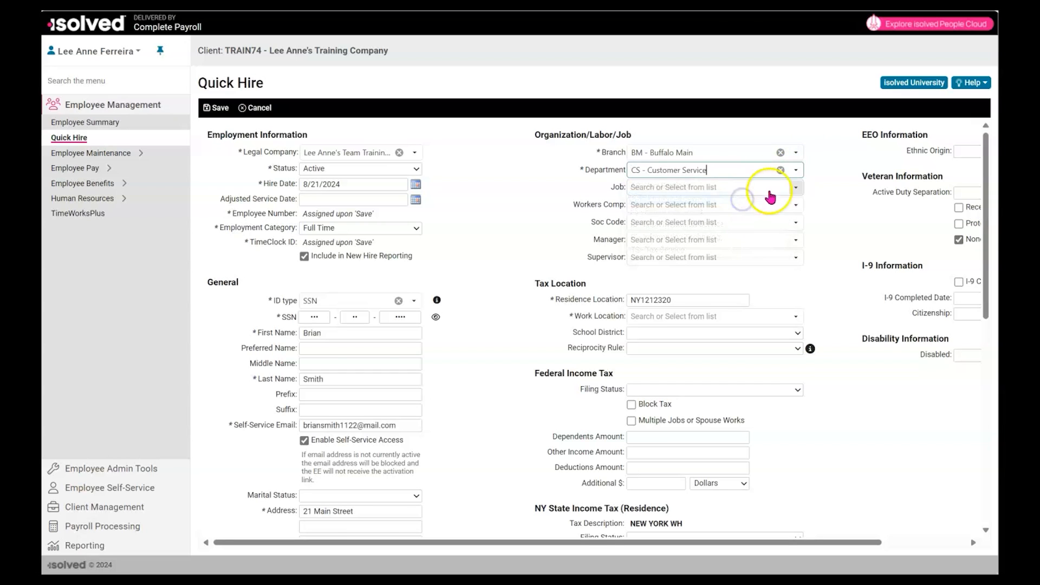
pyautogui.click(795, 187)
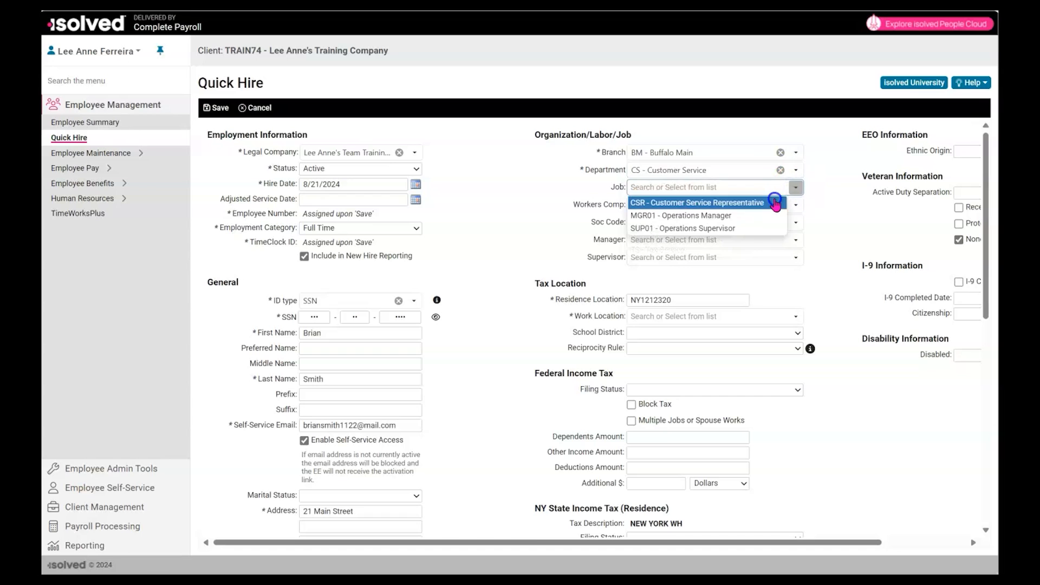
pyautogui.click(776, 203)
pyautogui.click(792, 205)
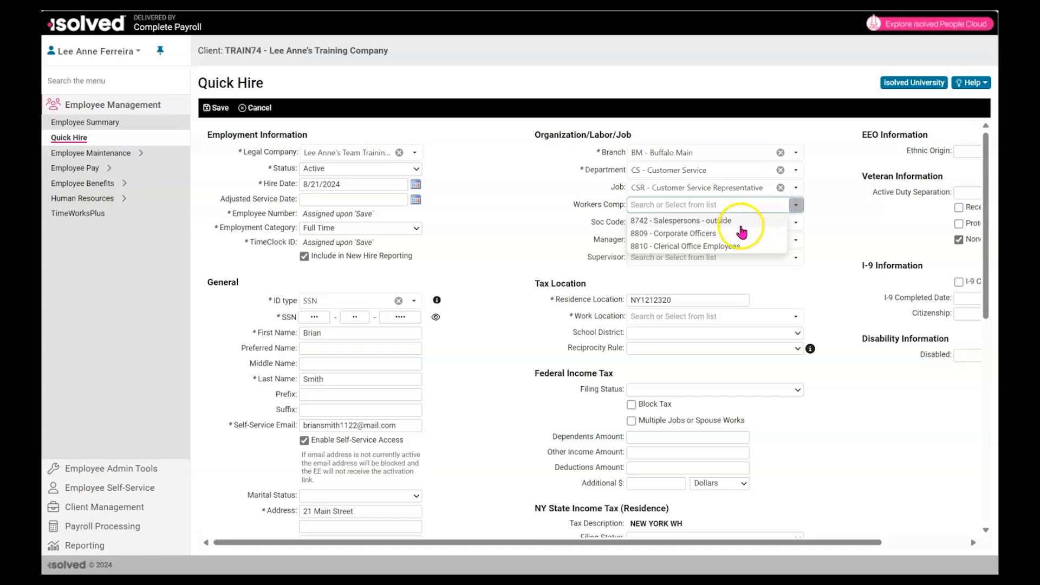
pyautogui.click(726, 245)
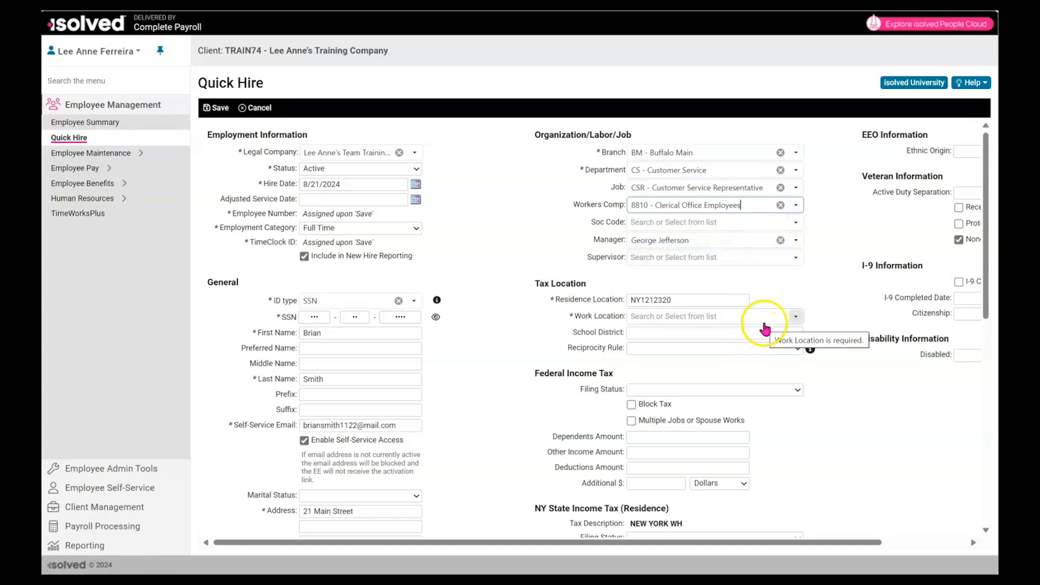
# Set the work location to 1 - Perry, NY.
pyautogui.click(796, 318)
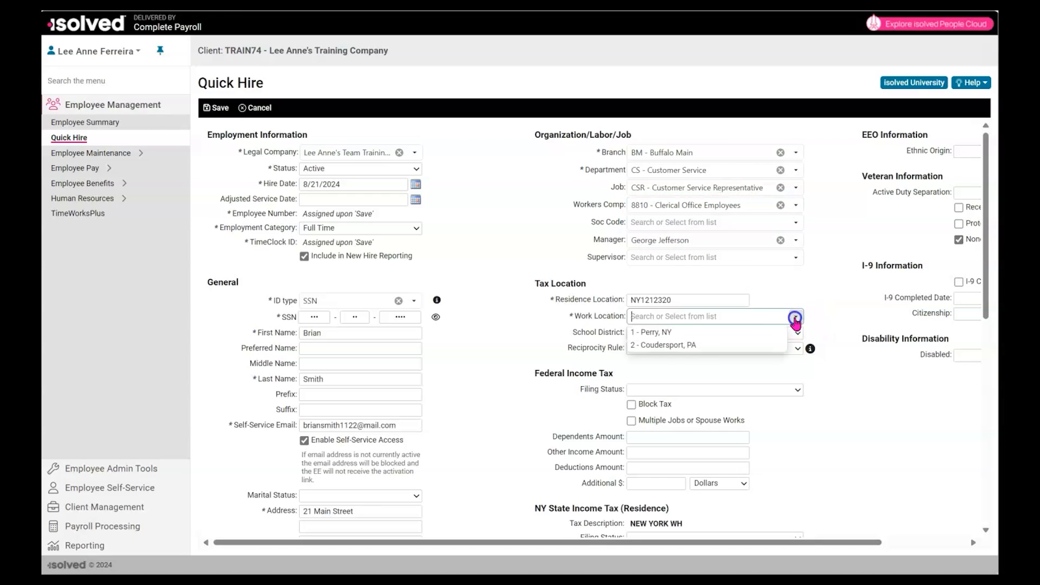
pyautogui.click(720, 333)
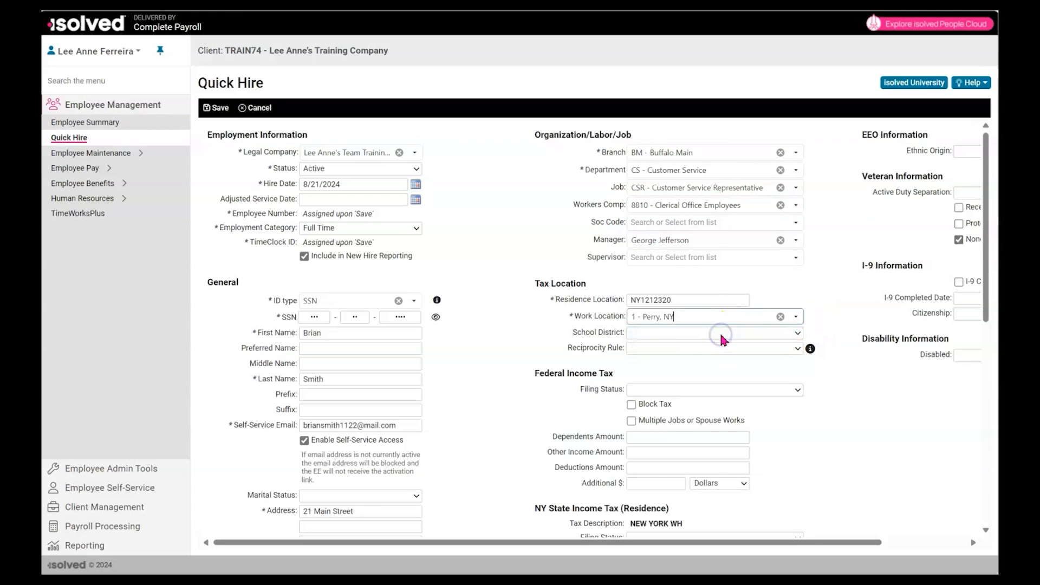
pyautogui.scroll(-1, 721, 334)
# Scroll down the form past the federal and New York withholding settings.
pyautogui.scroll(-3, 595, 325)
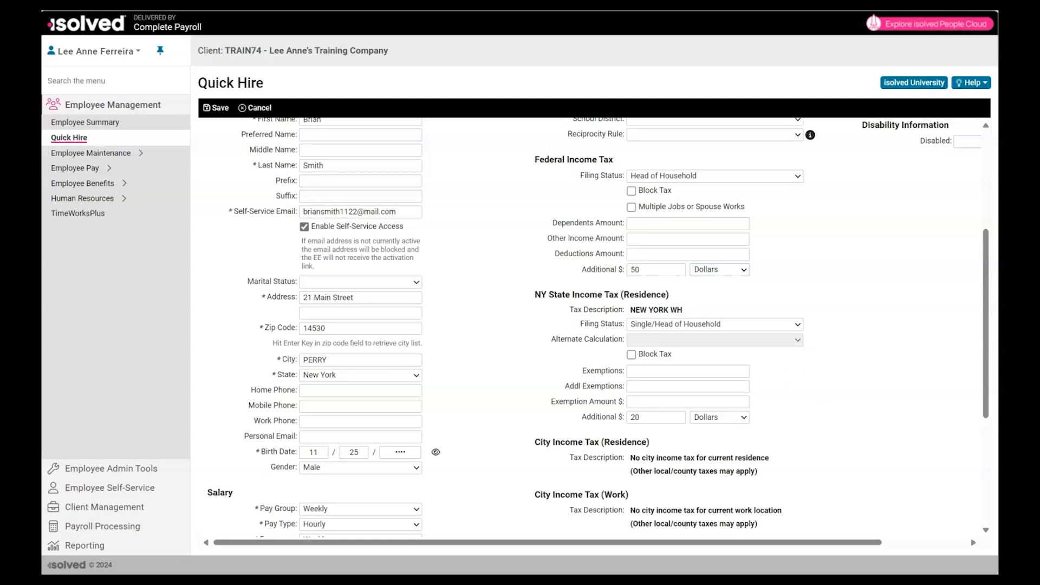
pyautogui.scroll(-2, 596, 325)
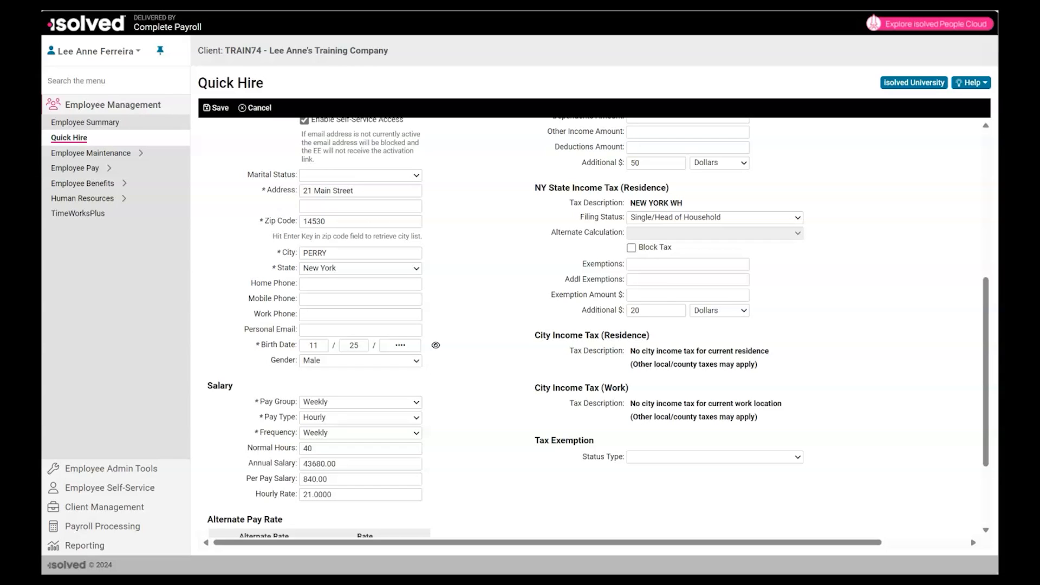
pyautogui.moveTo(986, 371); pyautogui.dragTo(986, 226)
# Tick Protected Veteran under Veteran Information and save the Quick Hire record.
pyautogui.moveTo(801, 541); pyautogui.dragTo(997, 541)
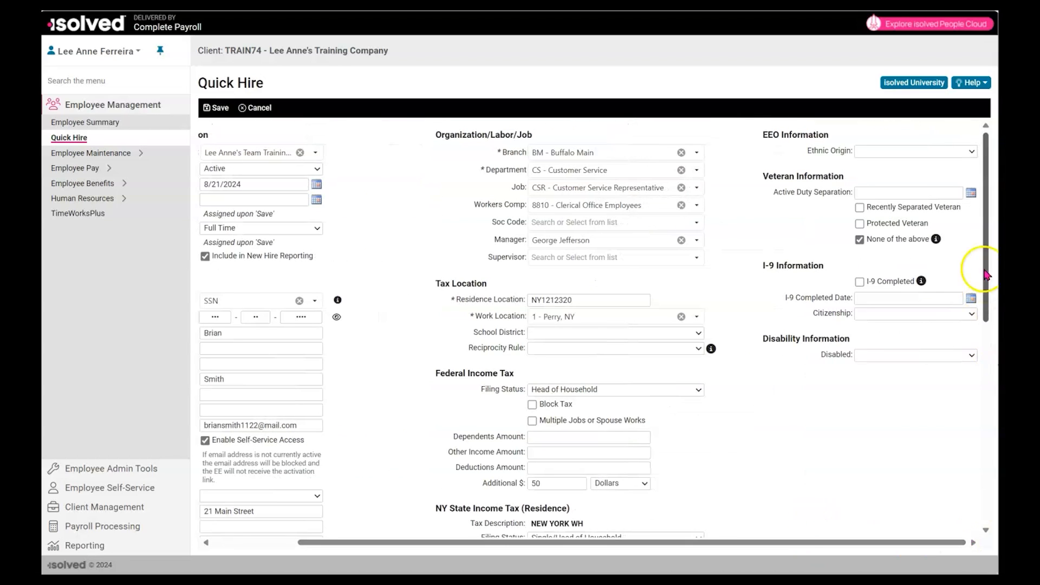
pyautogui.click(969, 152)
pyautogui.click(968, 150)
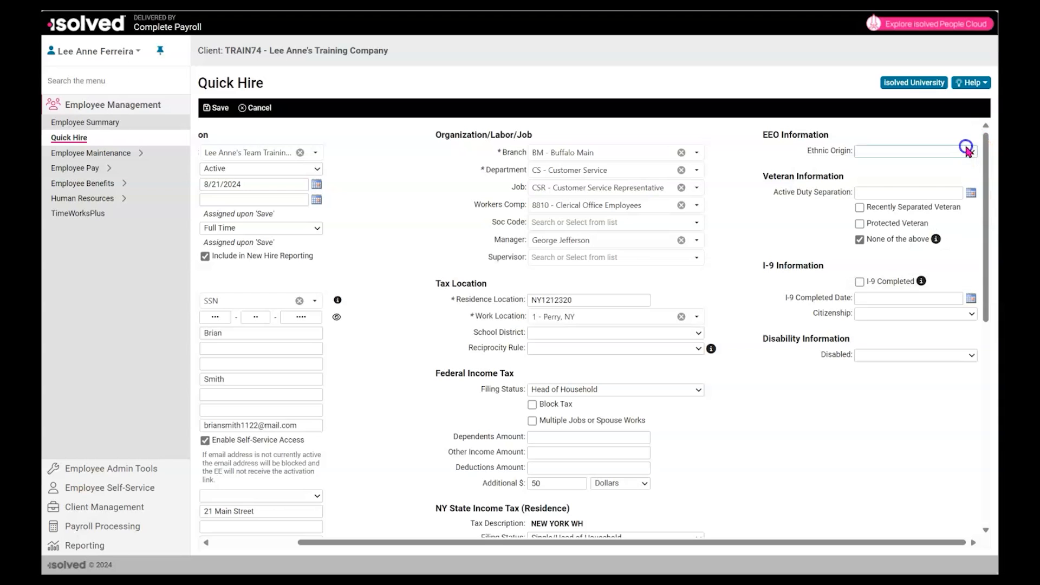
pyautogui.click(970, 193)
pyautogui.click(970, 192)
pyautogui.click(970, 193)
pyautogui.click(971, 224)
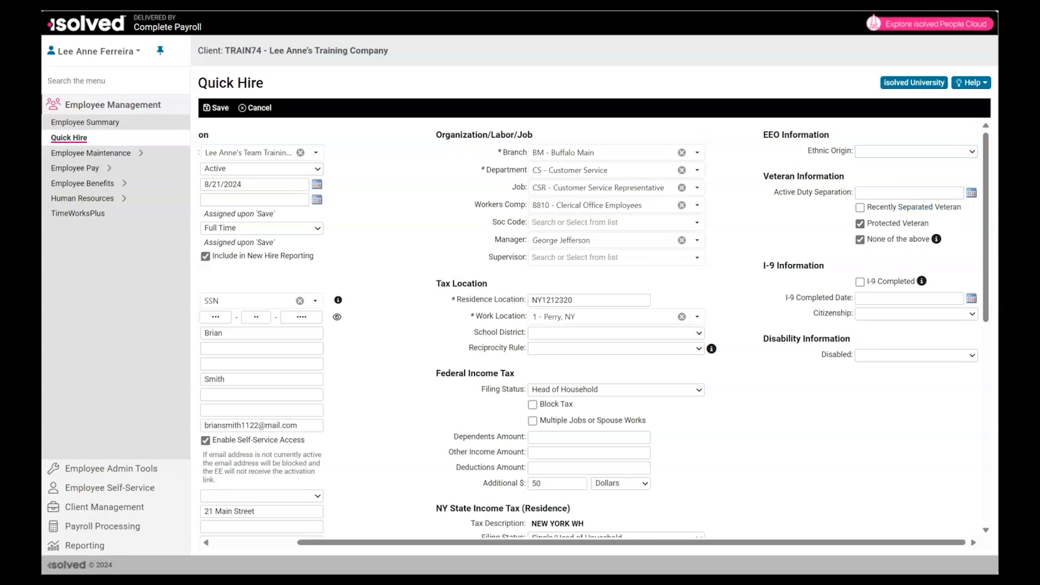
pyautogui.click(879, 356)
pyautogui.click(878, 357)
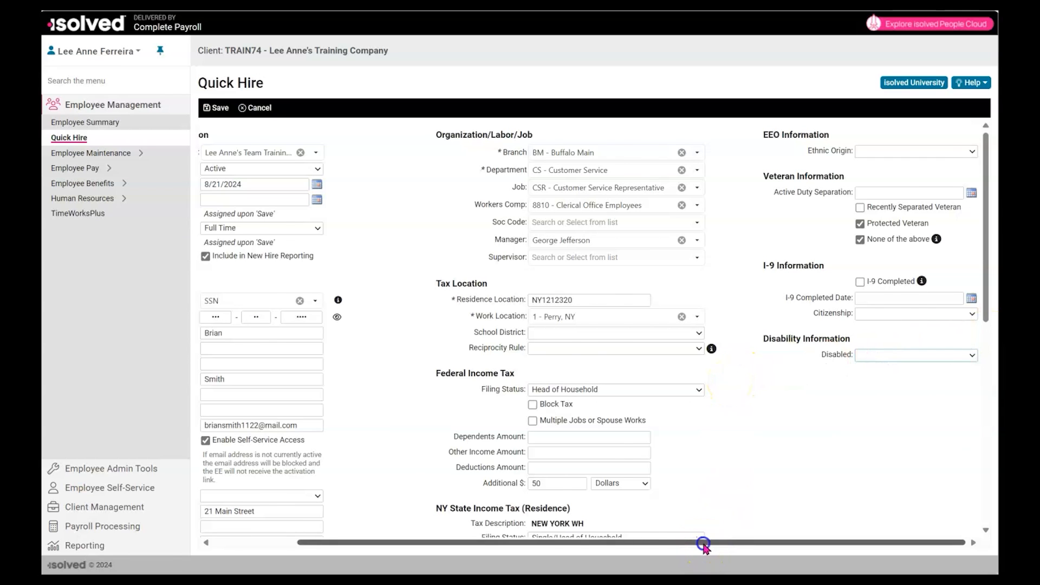
pyautogui.moveTo(703, 543); pyautogui.dragTo(521, 525)
pyautogui.click(218, 108)
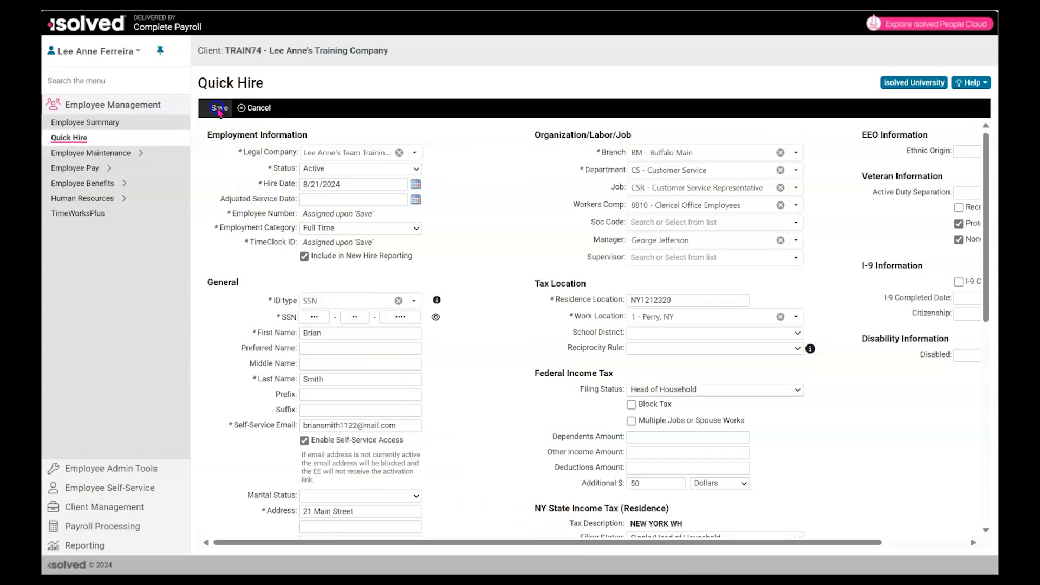